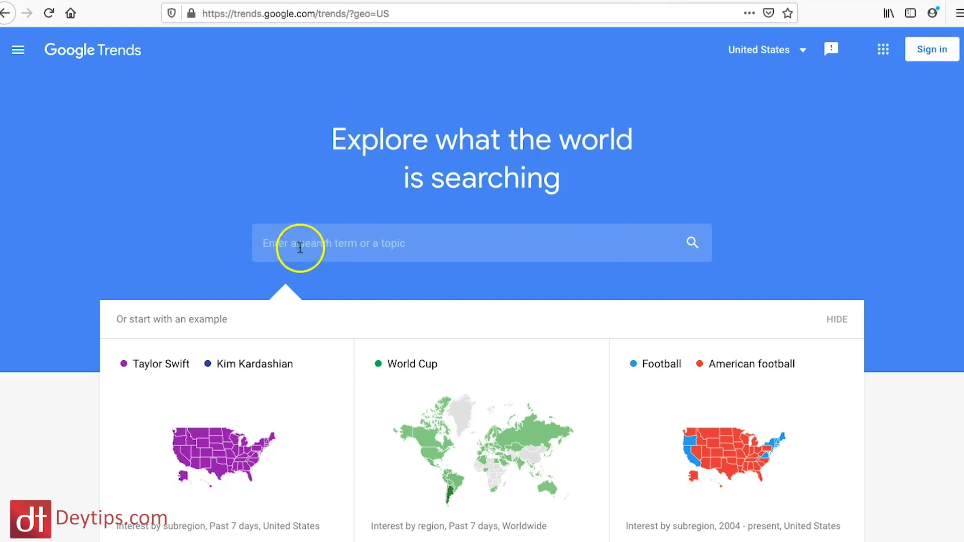
Explore the search term 'mens fashion' to chart US interest over the past 12 months.
click(440, 245)
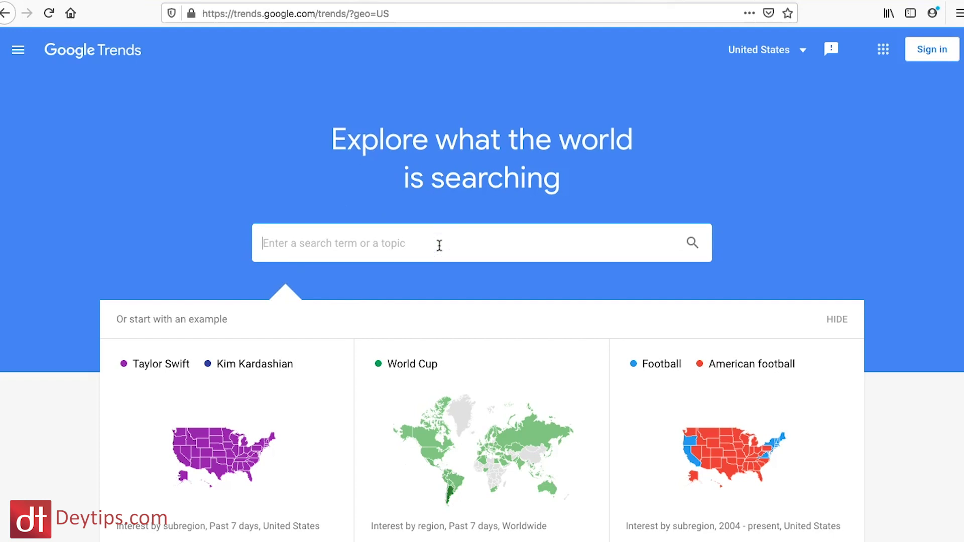
text(men)
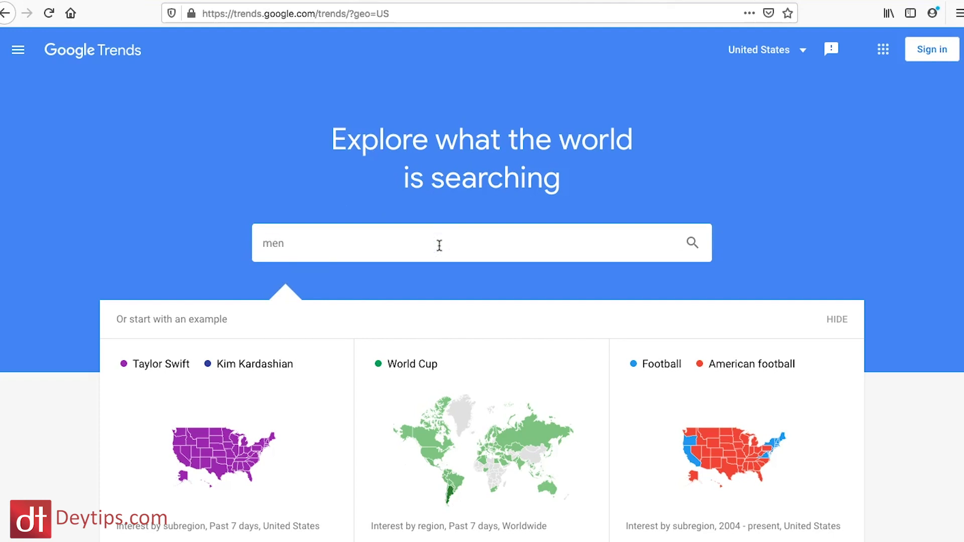
text(s fashion)
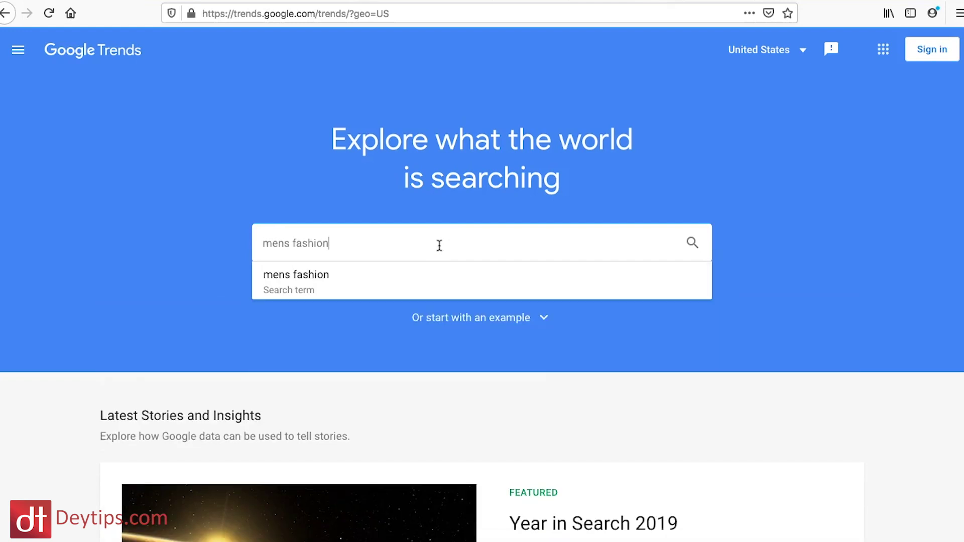
click(347, 275)
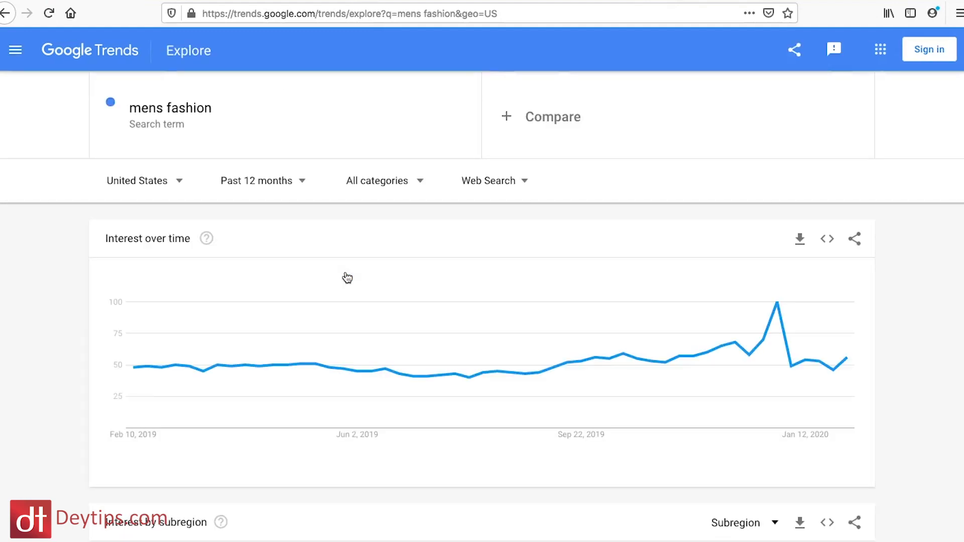
click(174, 187)
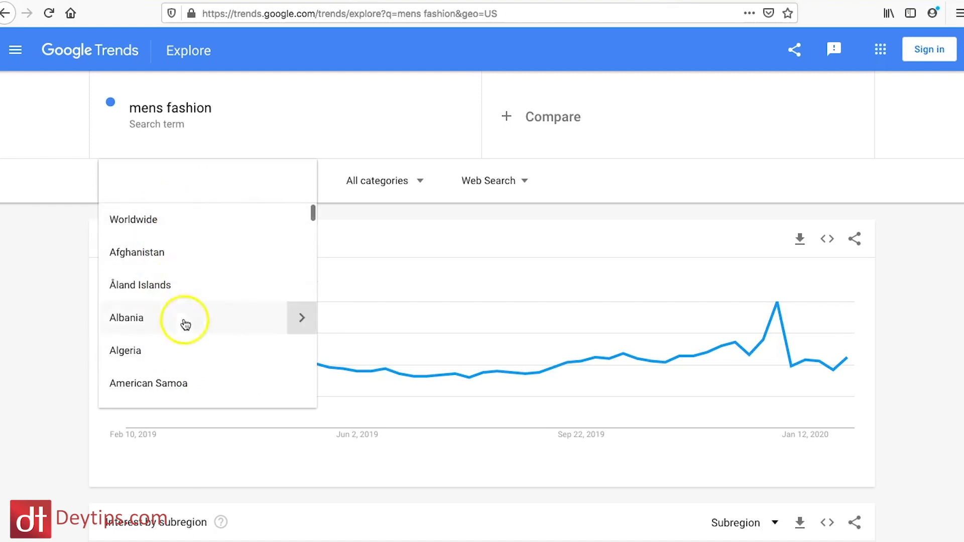
click(387, 209)
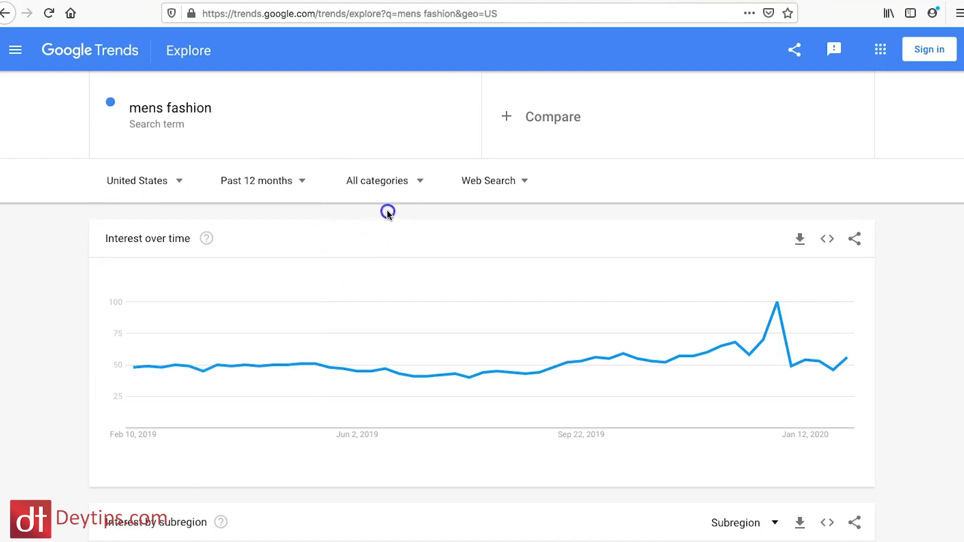
click(299, 182)
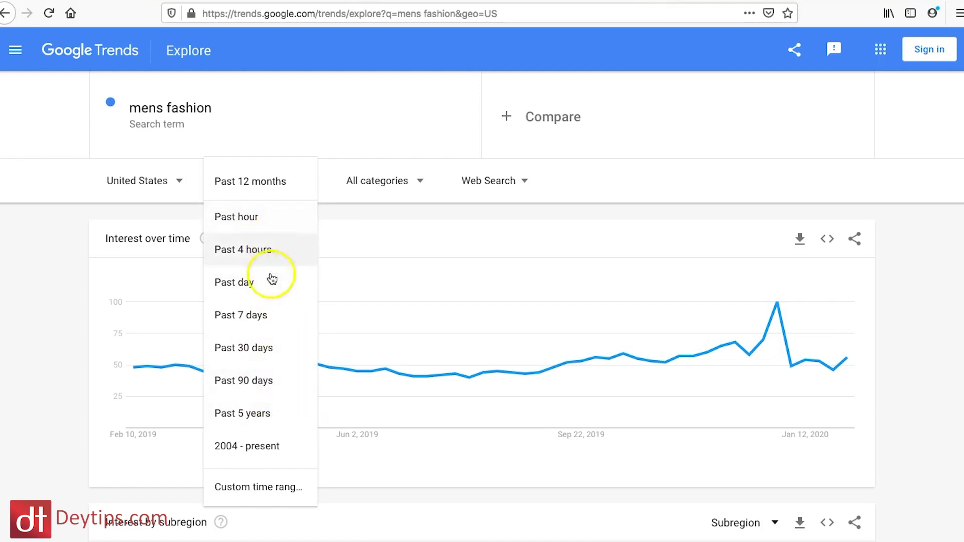
click(349, 212)
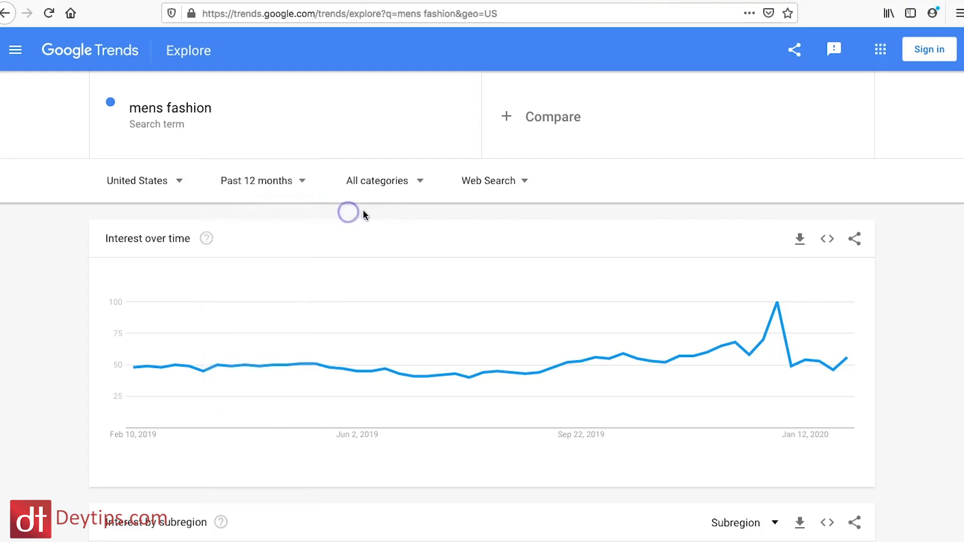
click(419, 182)
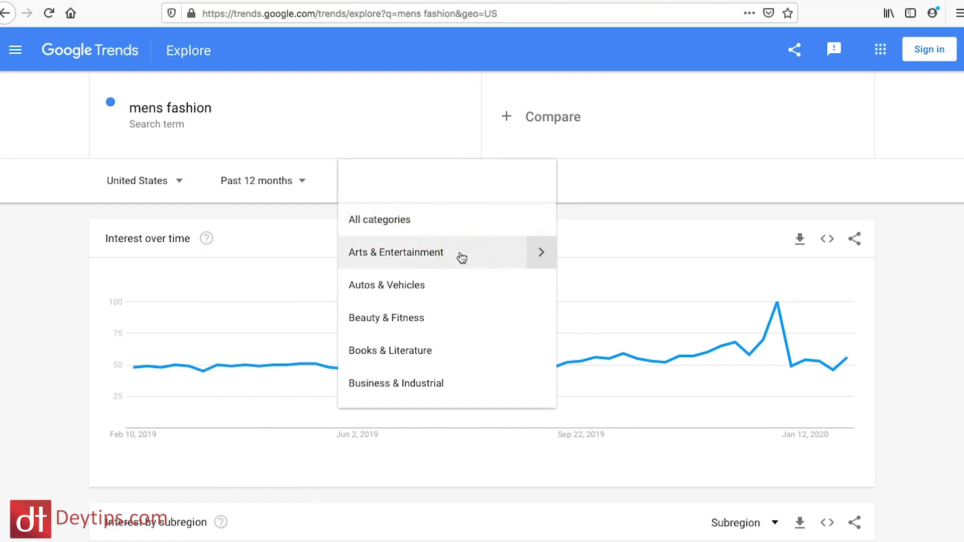
scroll(462, 258, down, 1)
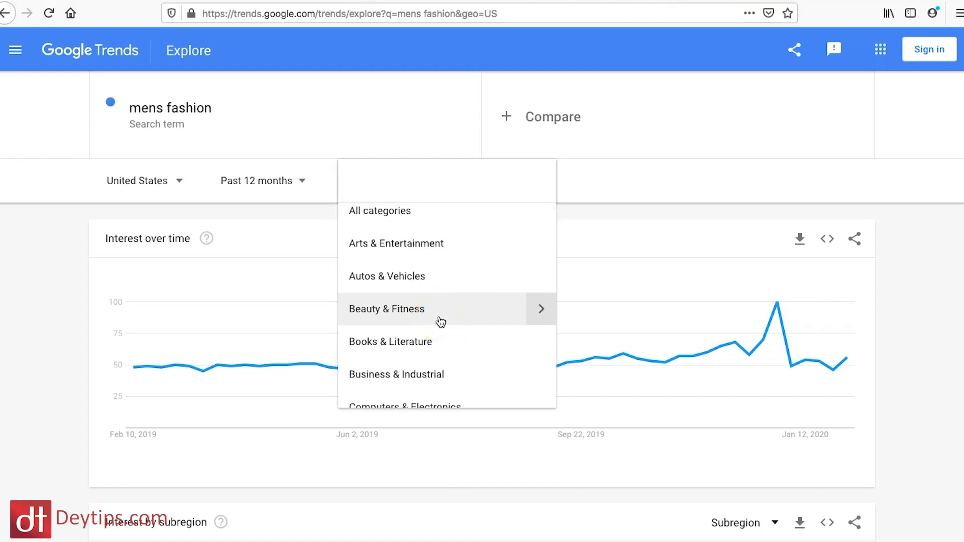
scroll(441, 322, down, 4)
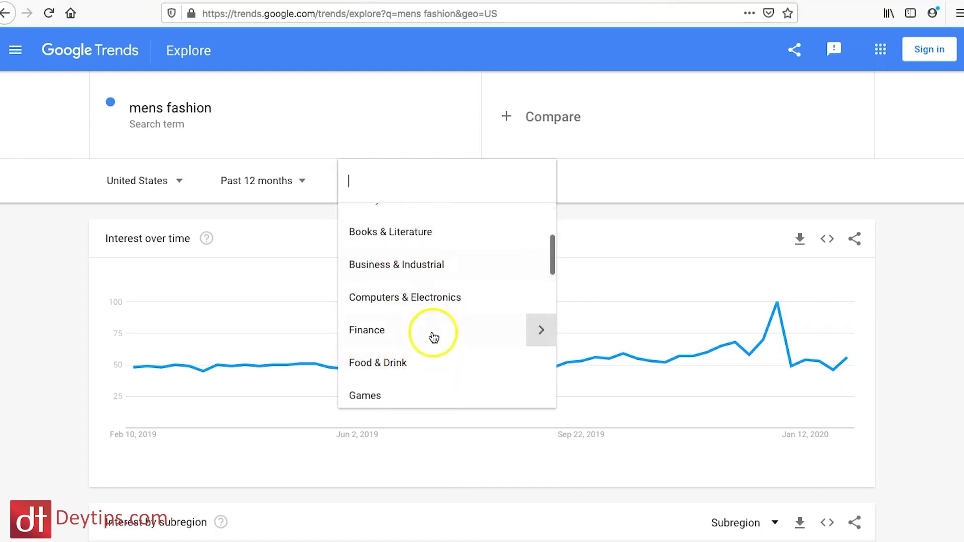
click(268, 217)
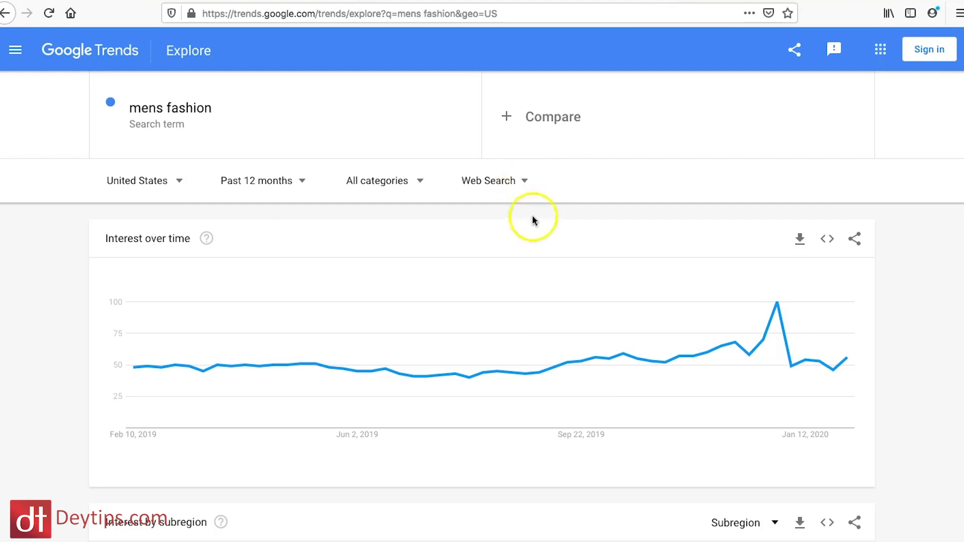
click(524, 186)
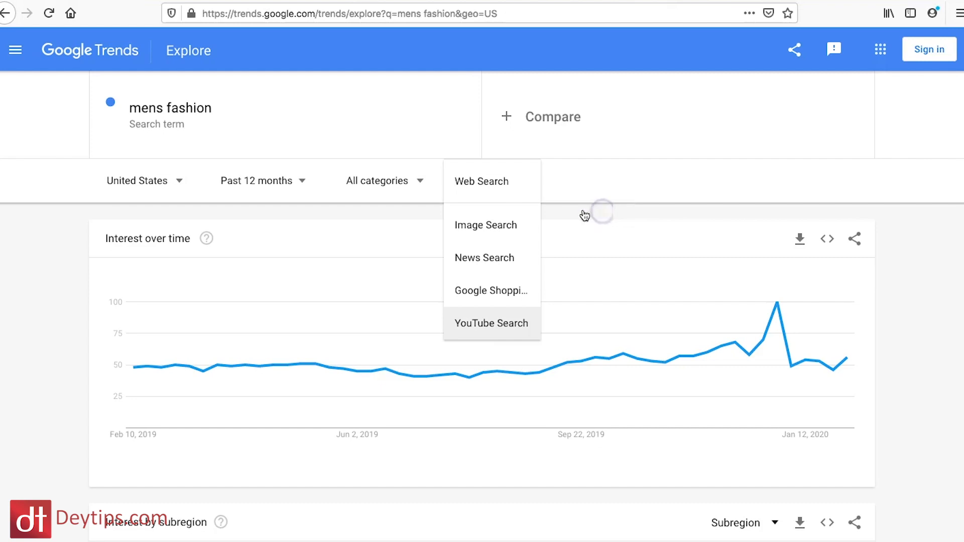
click(390, 208)
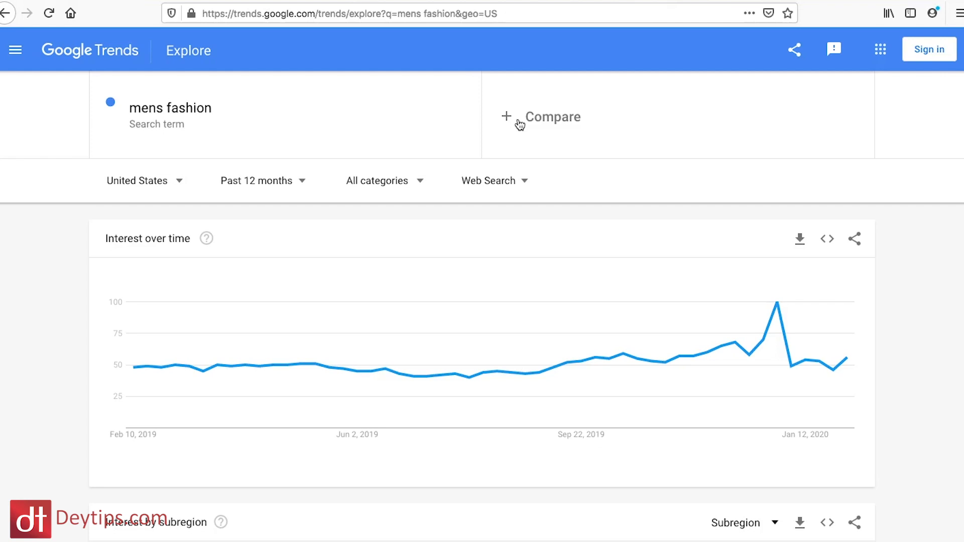
Add 'womens fashion' as a comparison term against 'mens fashion'.
click(520, 124)
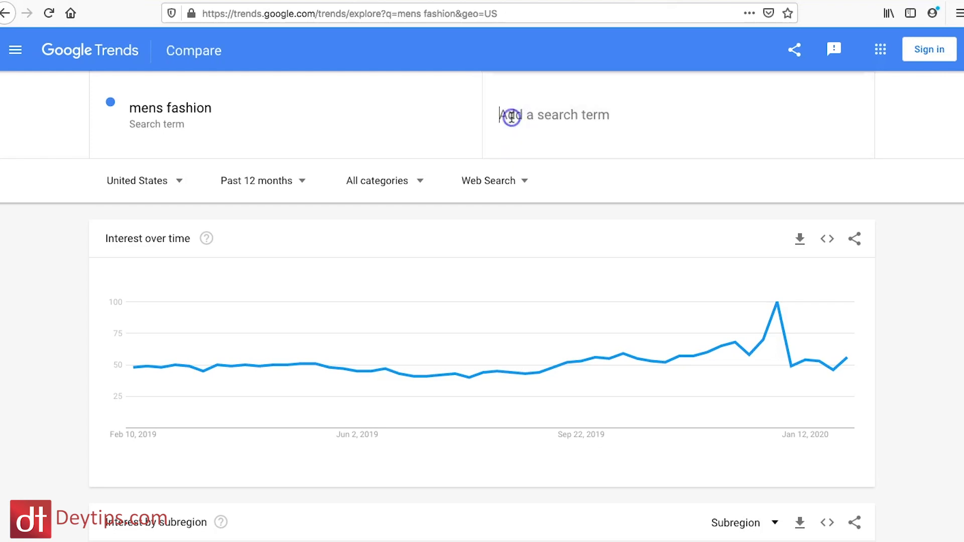
text(womens f)
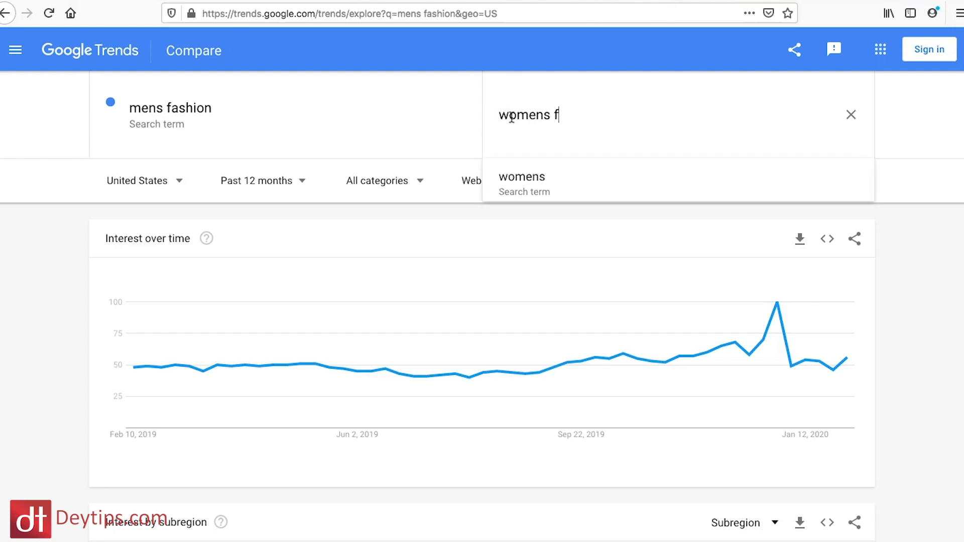
text(ashion)
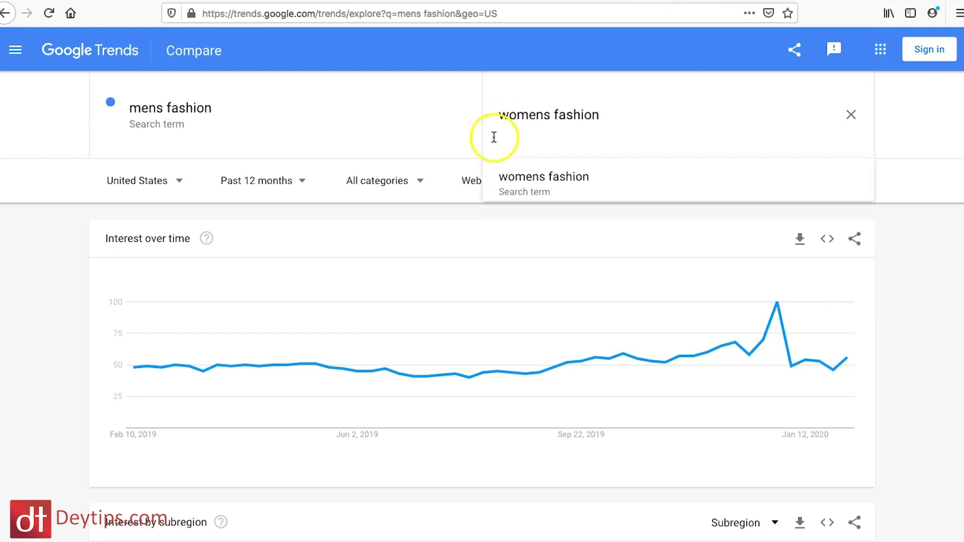
click(557, 182)
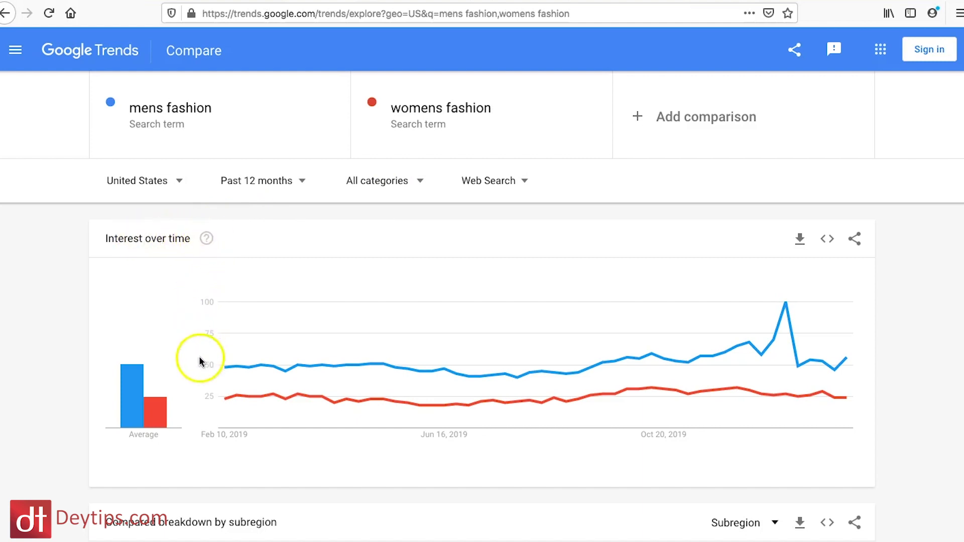
mouse_move(227, 369)
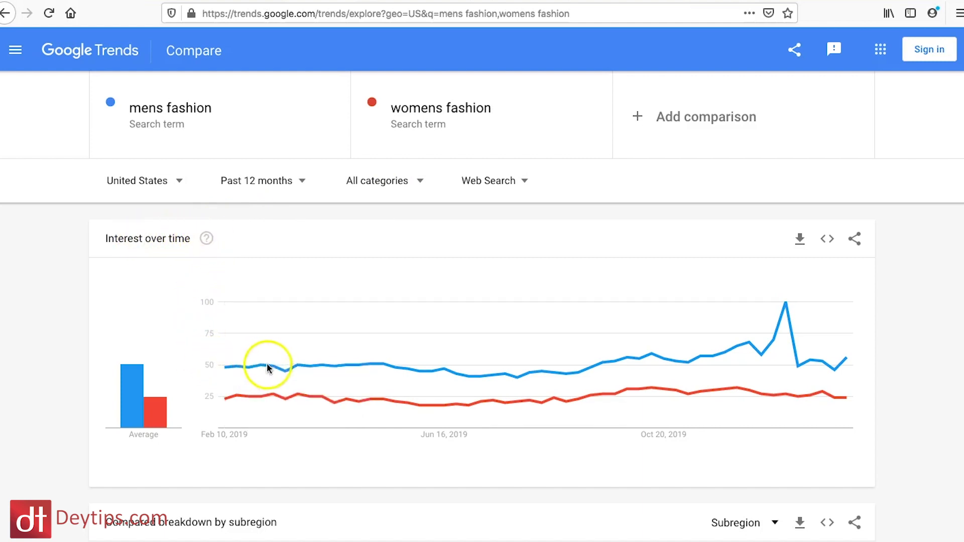
mouse_move(287, 371)
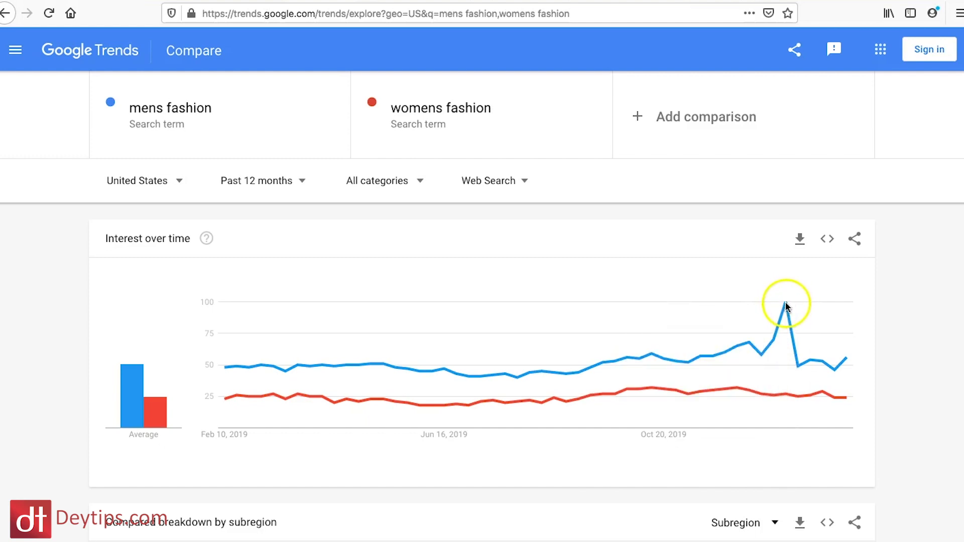
mouse_move(785, 308)
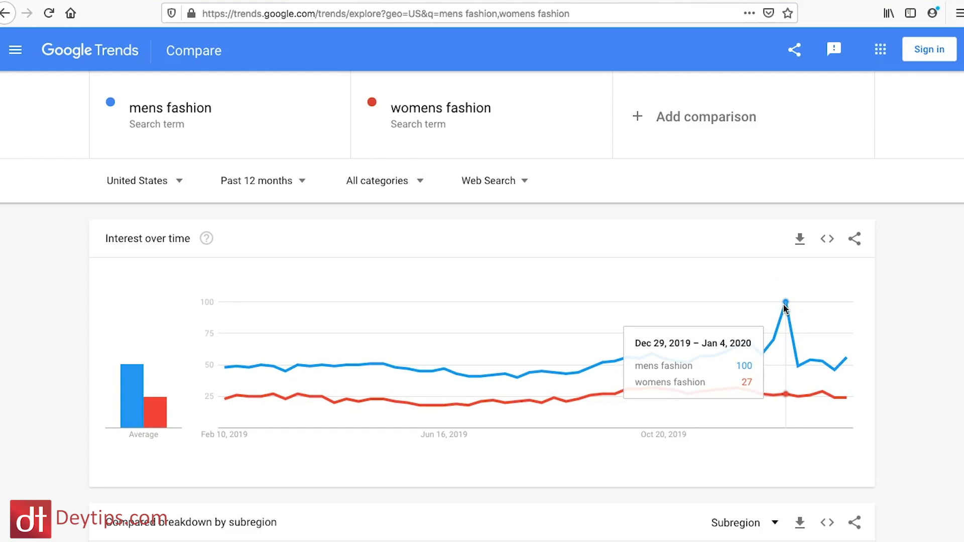
click(788, 308)
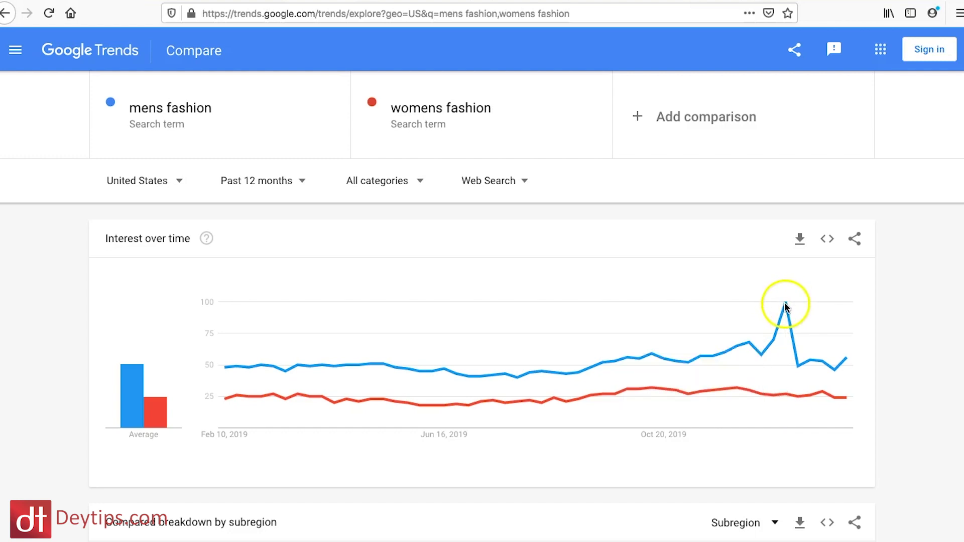
mouse_move(784, 304)
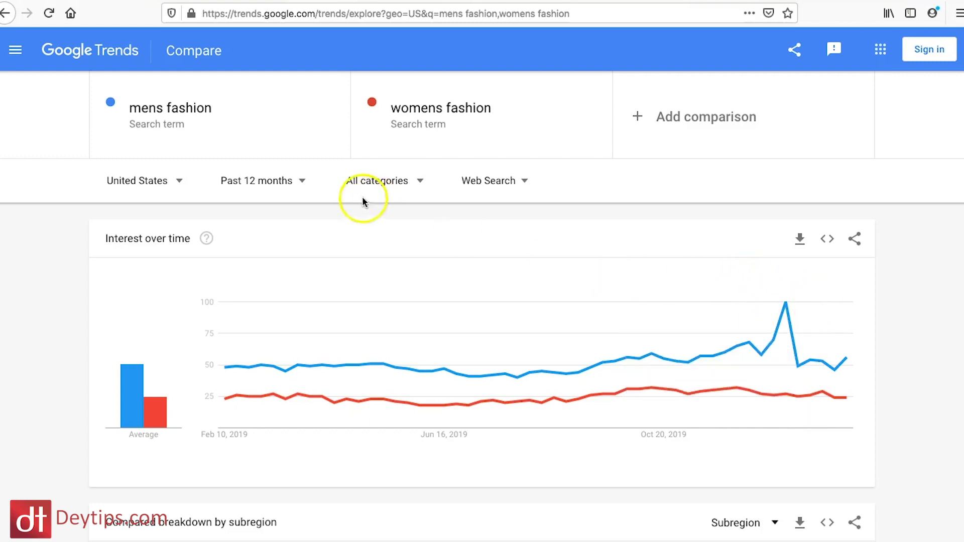
Change the comparison time range from 'Past 12 months' to 'Past 5 years'.
click(304, 183)
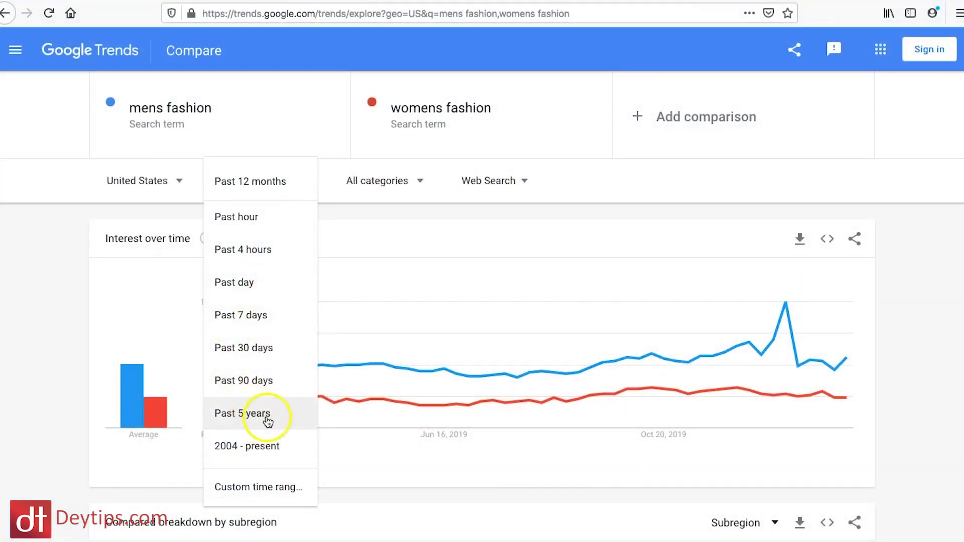
click(267, 420)
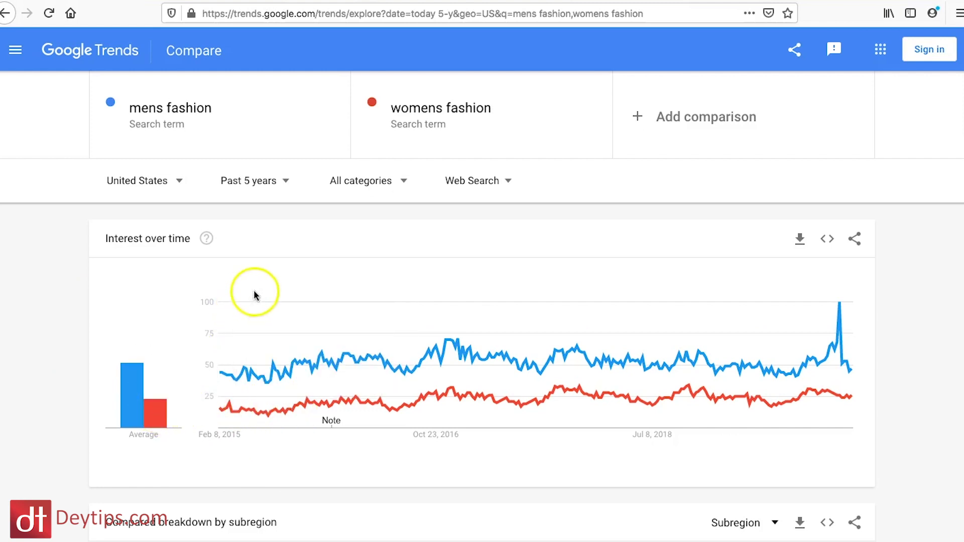
Bring the 'Compared breakdown by subregion' map into view, with Wyoming ranked first for mens fashion.
scroll(83, 462, down, 7)
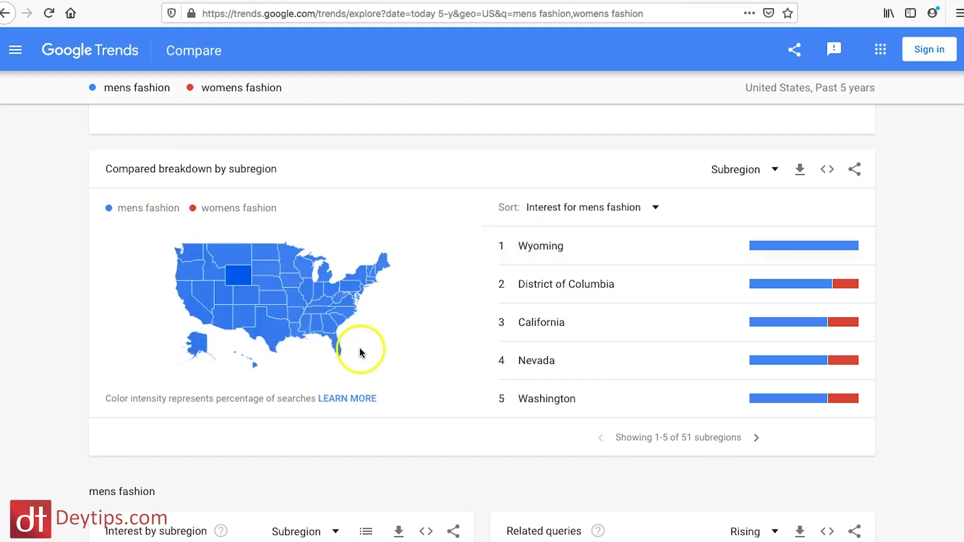
mouse_move(319, 300)
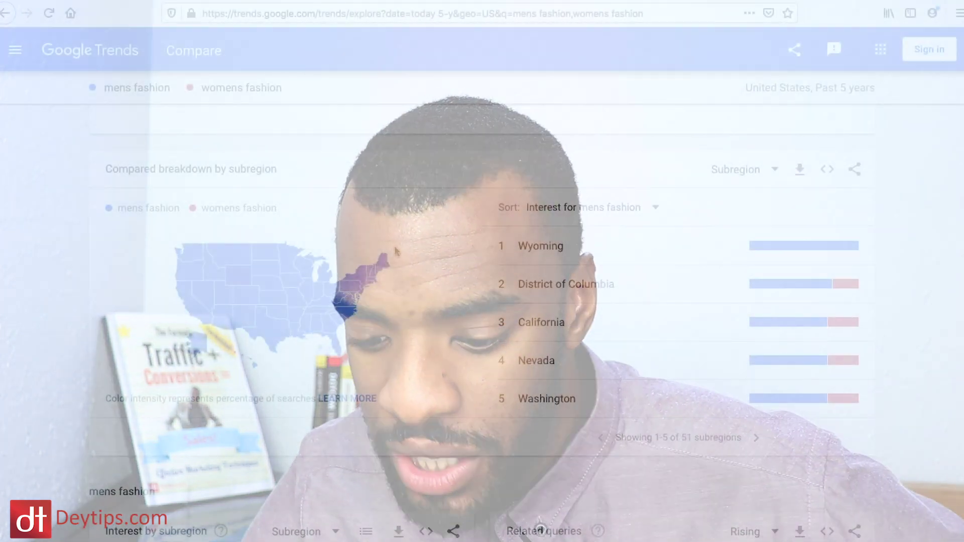
Scroll through the related queries for mens and womens fashion, then scroll back up.
scroll(280, 470, down, 4)
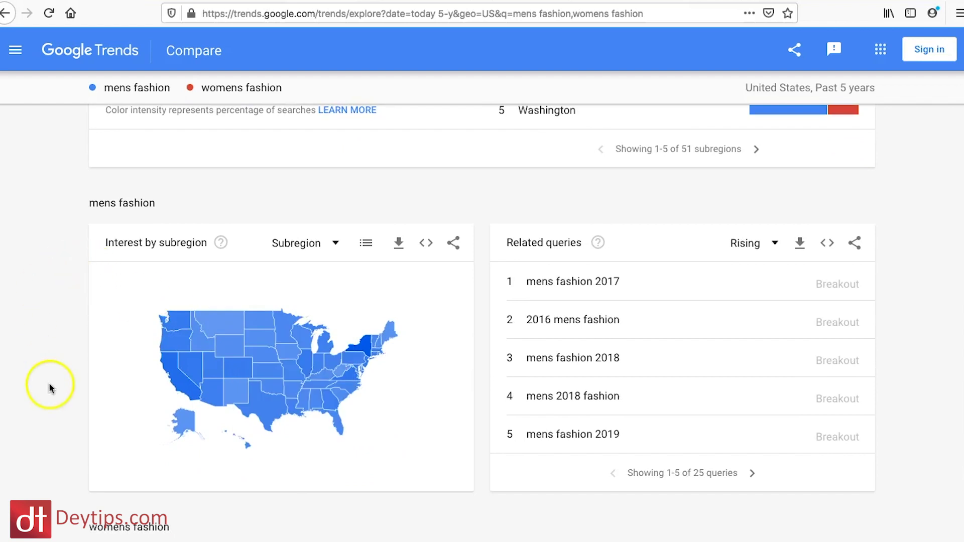
scroll(50, 389, down, 1)
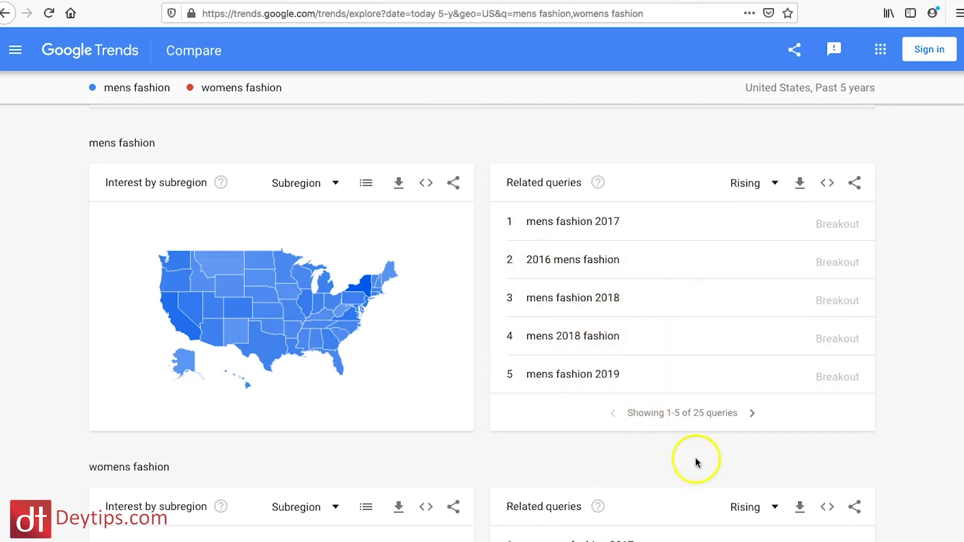
scroll(698, 462, down, 1)
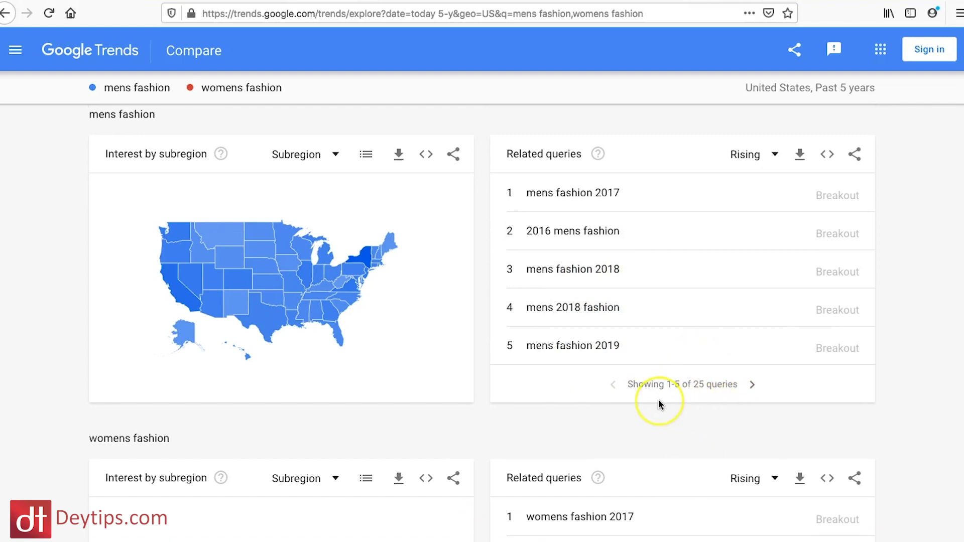
scroll(659, 405, down, 1)
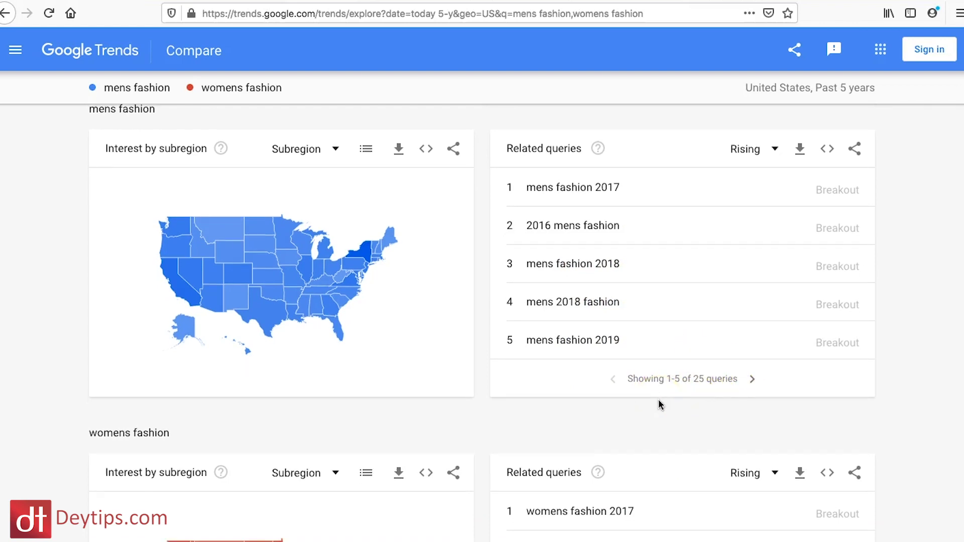
scroll(660, 405, down, 5)
scroll(660, 404, up, 20)
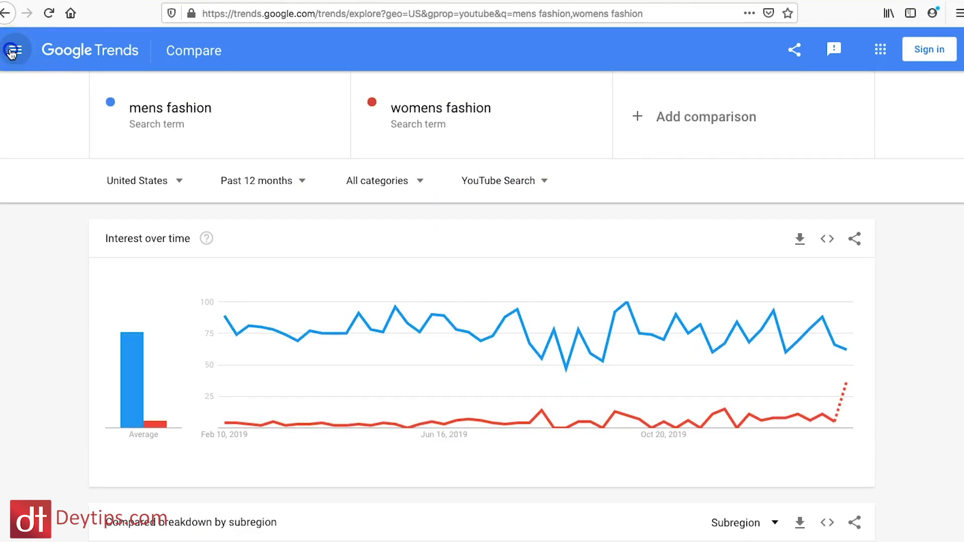
Go to the Trending Searches page showing US daily search trends for February 4, 2020.
click(12, 50)
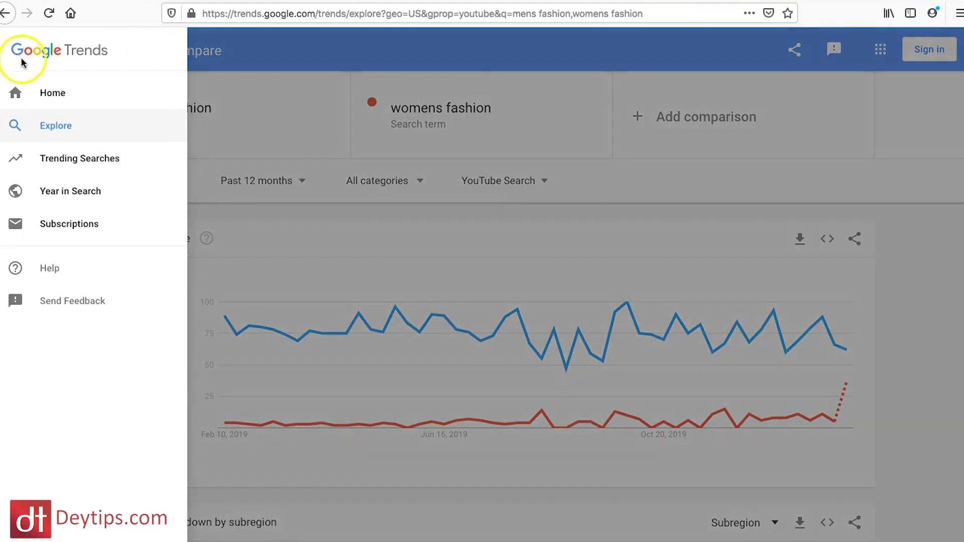
click(99, 160)
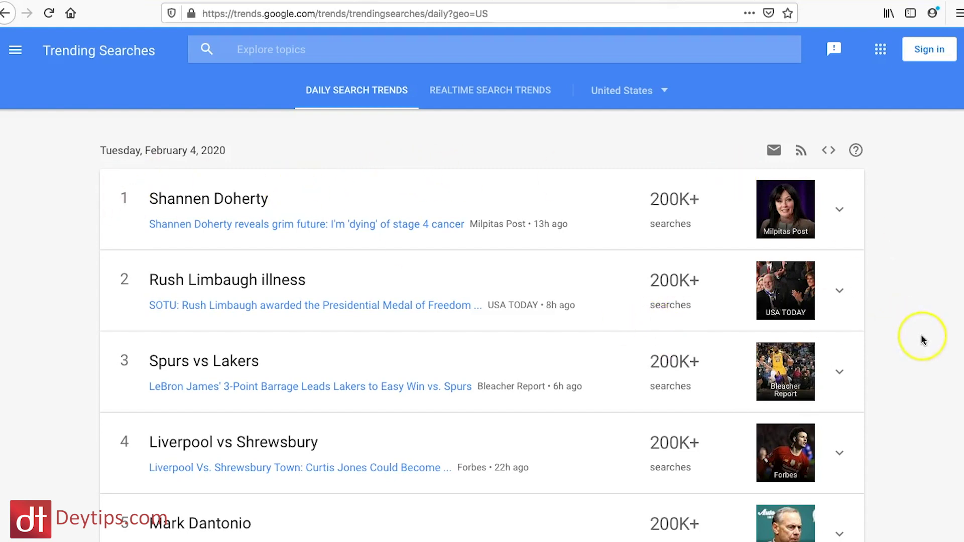
Load Monday, February 3, 2020's trending searches below the daily list and return to the top.
scroll(921, 340, down, 1)
scroll(922, 340, up, 1)
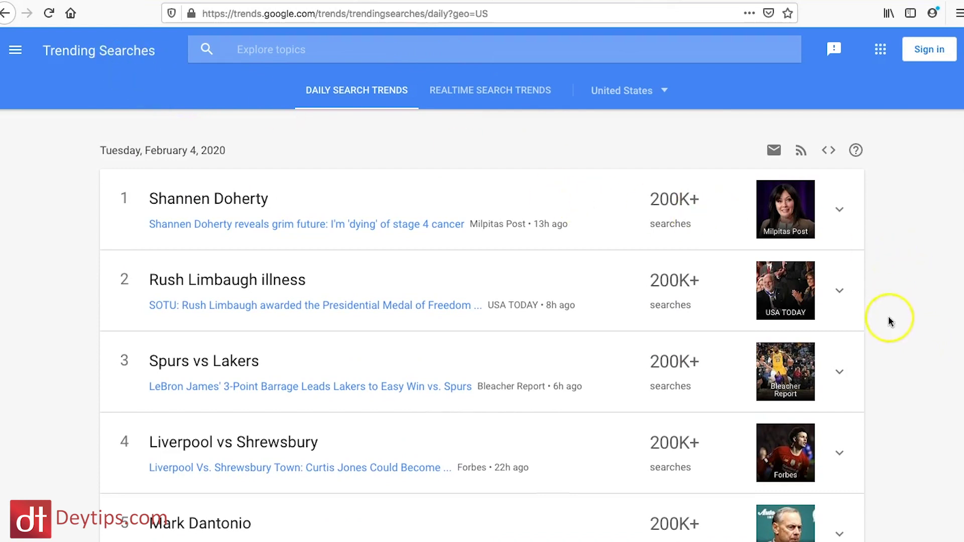
scroll(889, 320, down, 15)
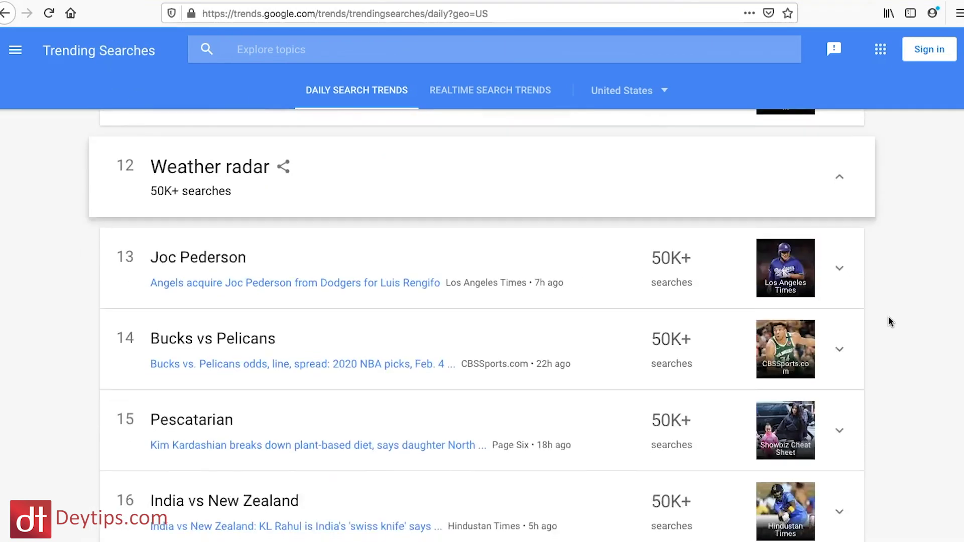
scroll(889, 321, down, 10)
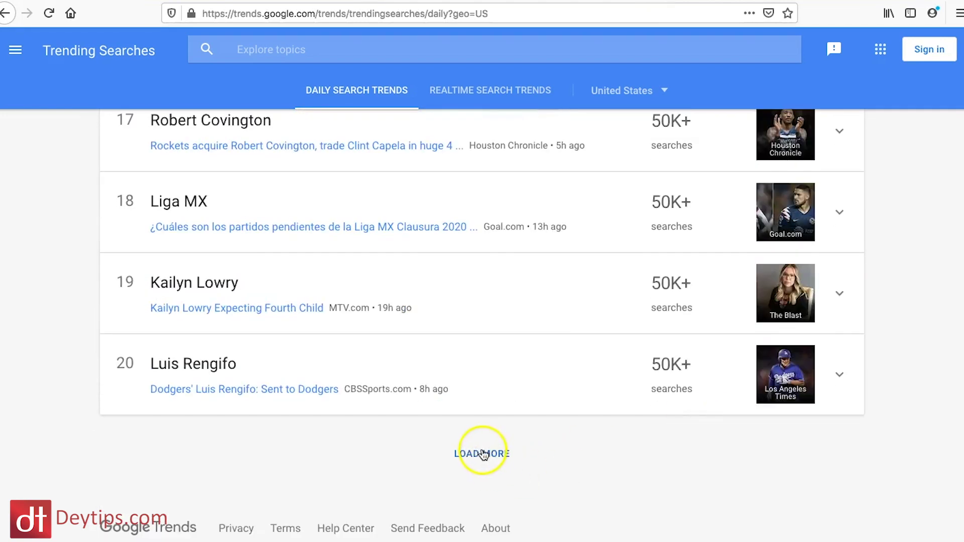
click(479, 455)
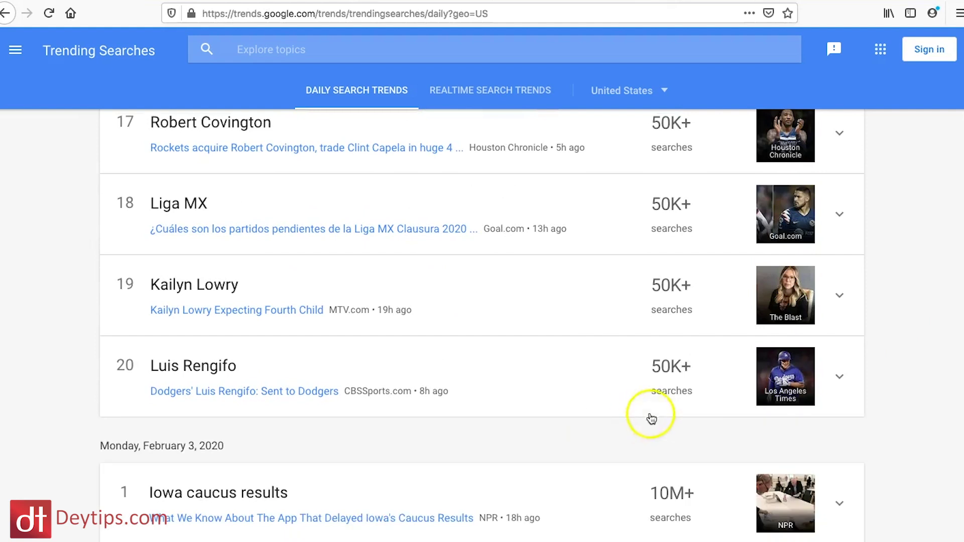
scroll(854, 399, down, 5)
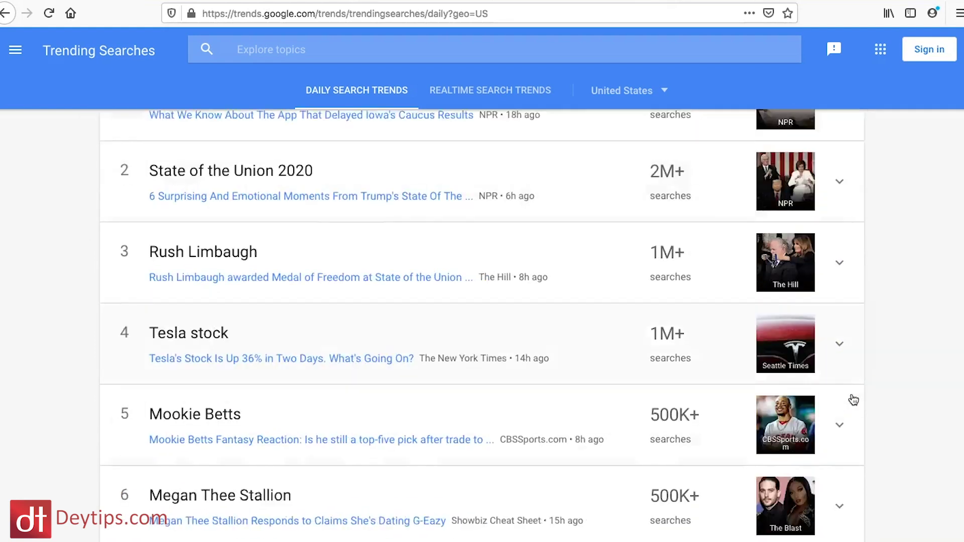
scroll(854, 400, up, 15)
scroll(854, 399, up, 10)
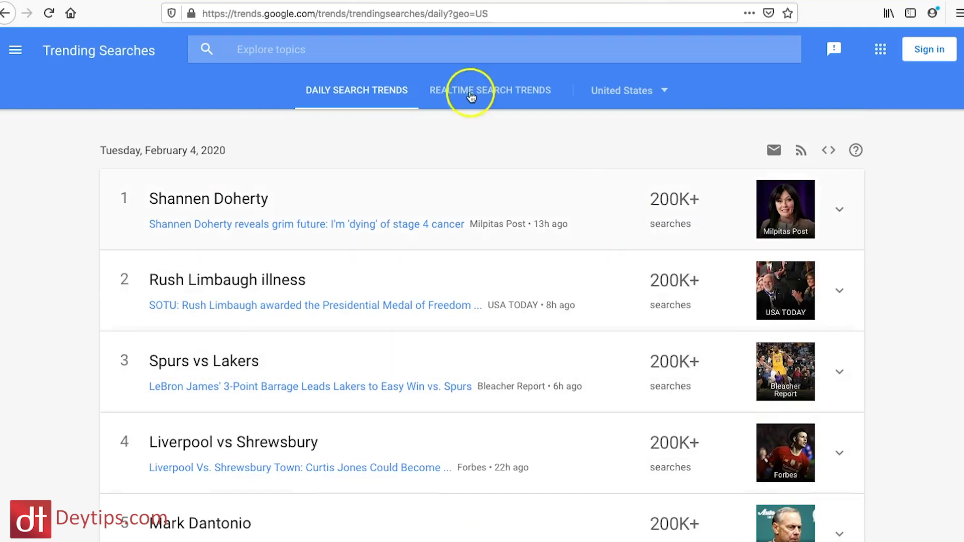
Show realtime search trends for the past 24 hours, filtered to the Sports category.
click(508, 94)
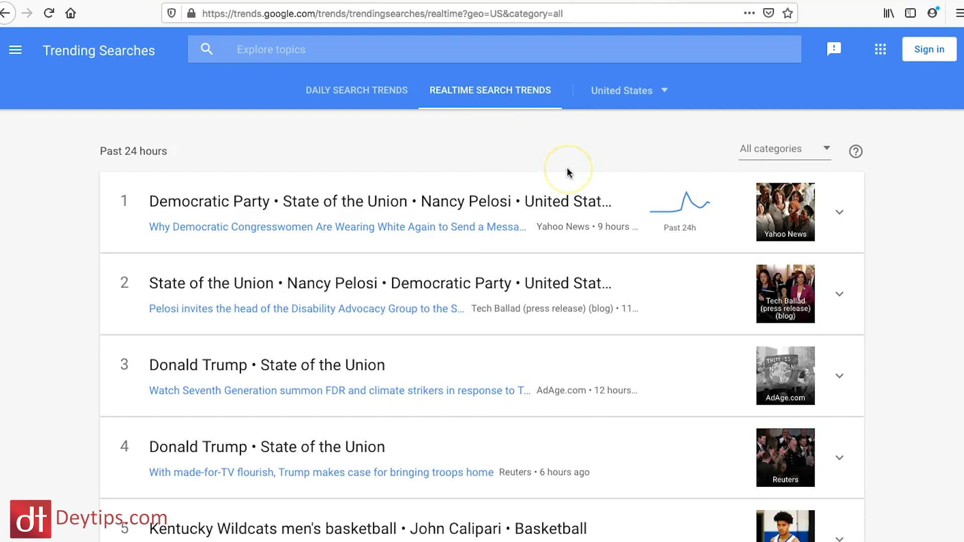
click(820, 153)
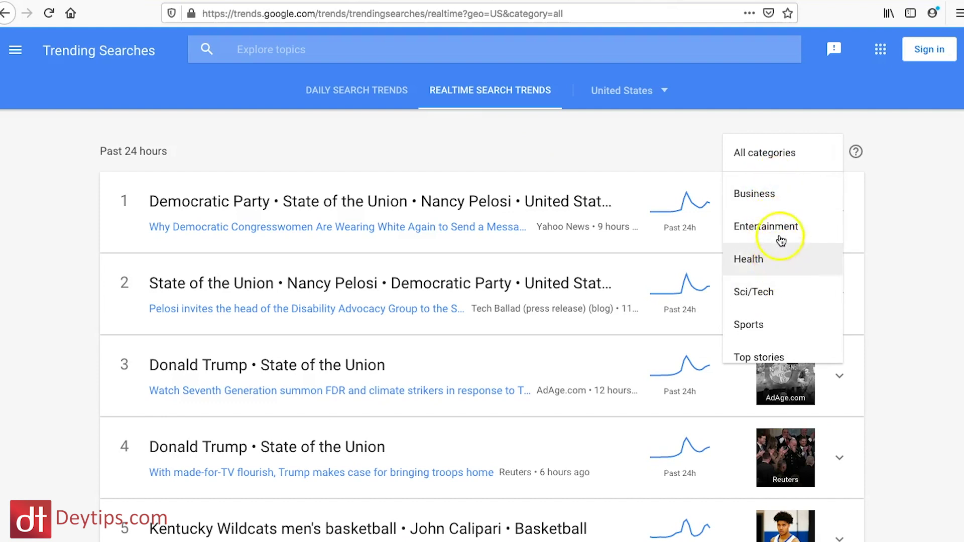
scroll(783, 311, down, 1)
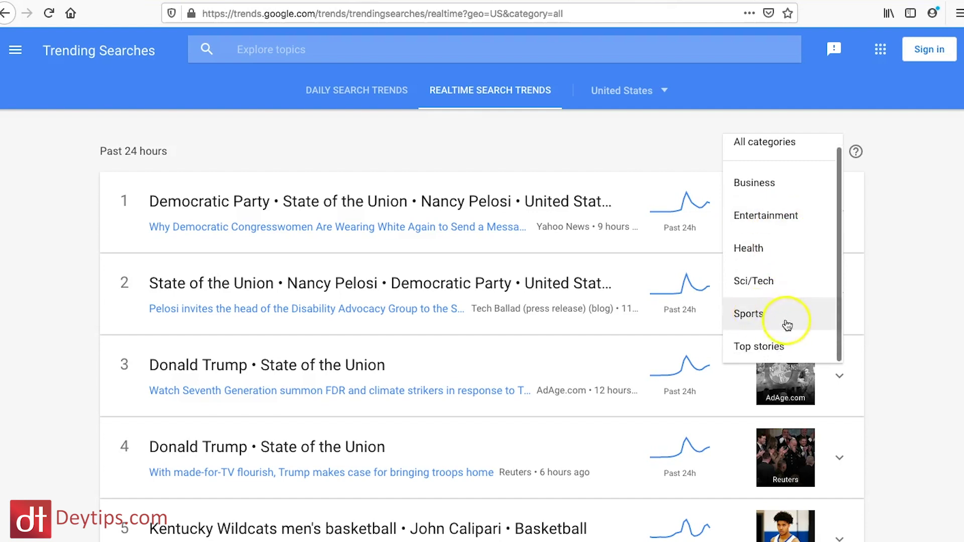
click(773, 315)
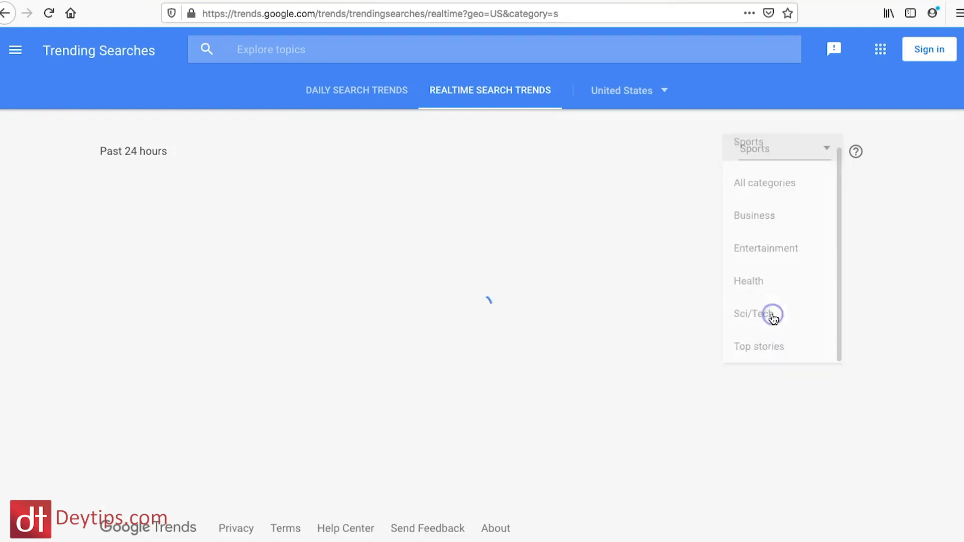